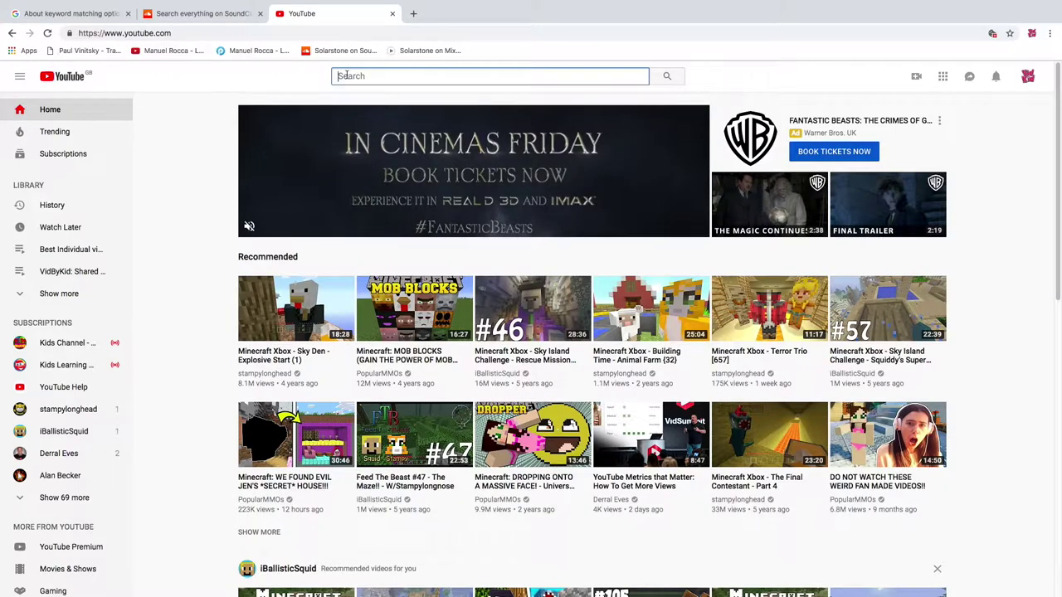
# - Search YouTube for VidByKid and copy the link of the 'NEW! Kids submit and share' video
pyautogui.write('Vid')
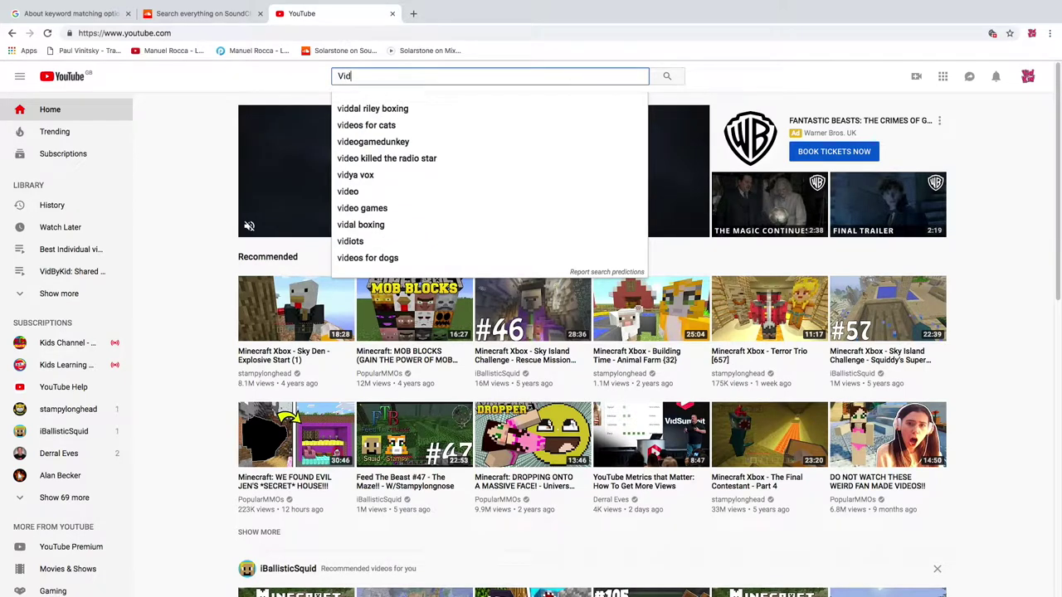
pyautogui.write('By')
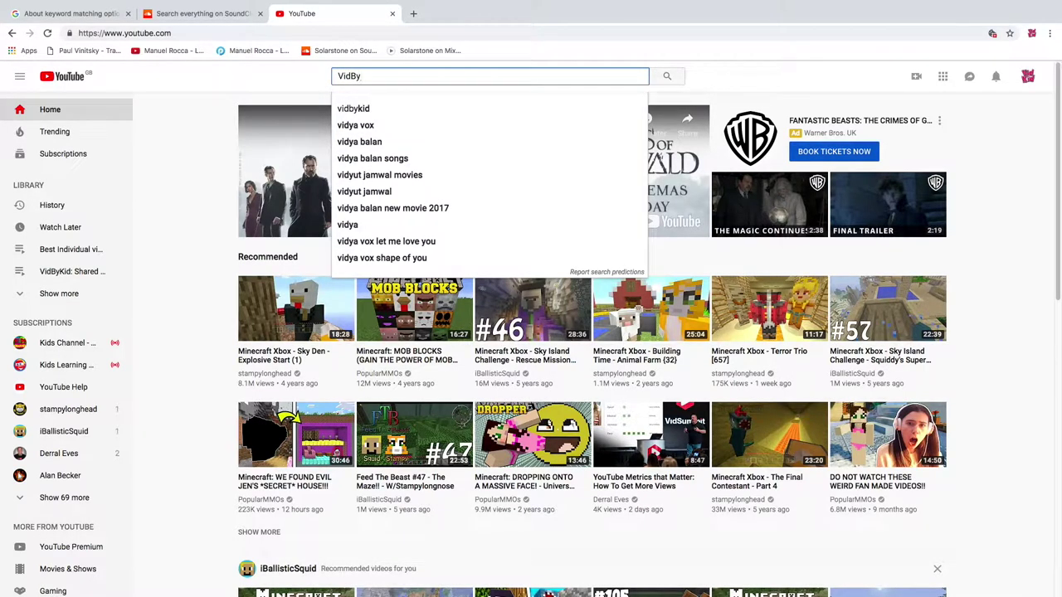
pyautogui.write('Kid')
pyautogui.press('Return')
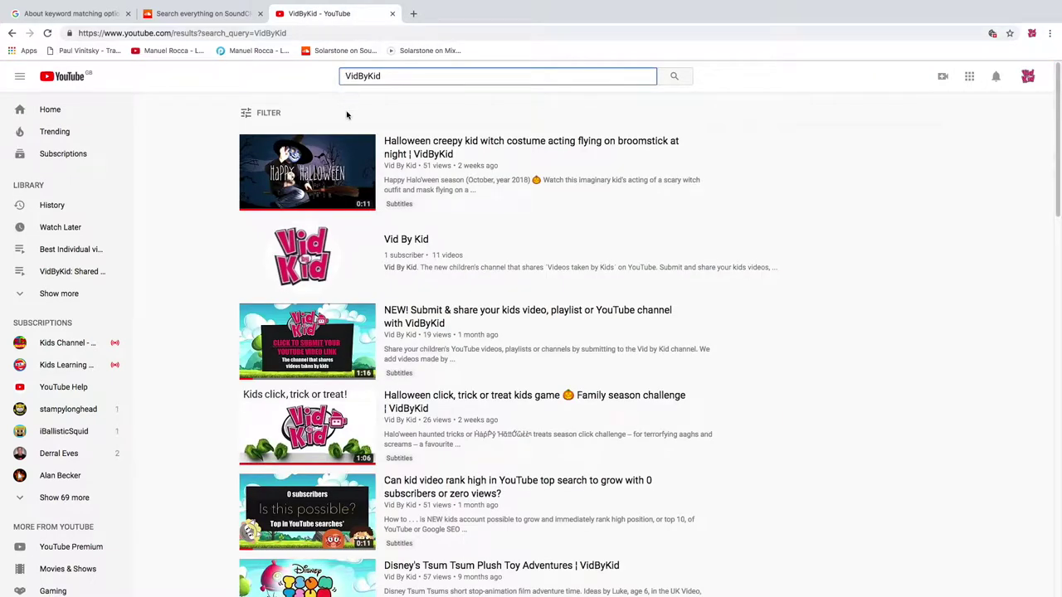
pyautogui.moveTo(304, 347)
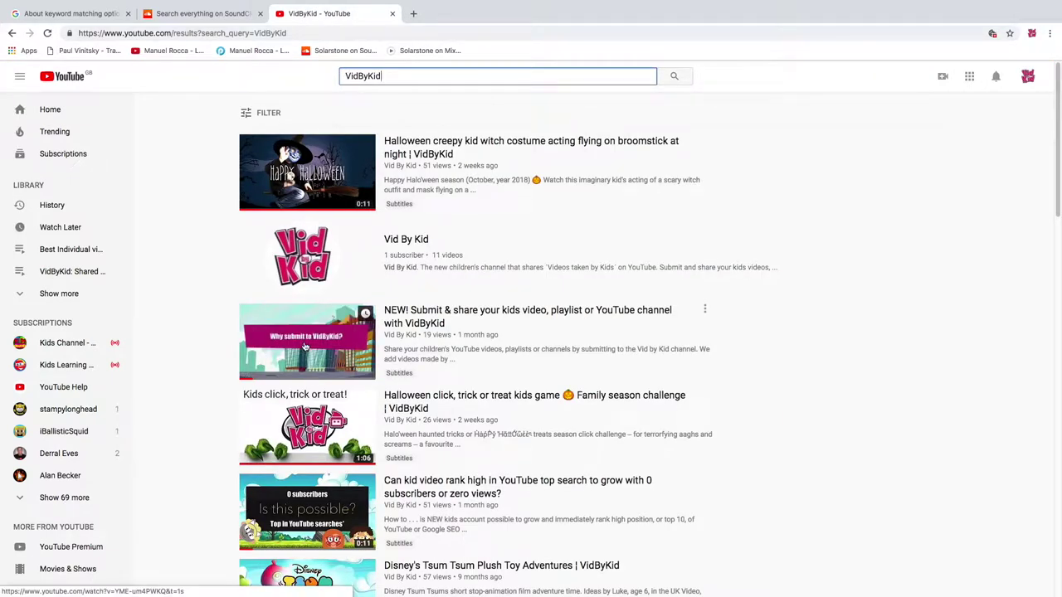
pyautogui.rightClick(305, 346)
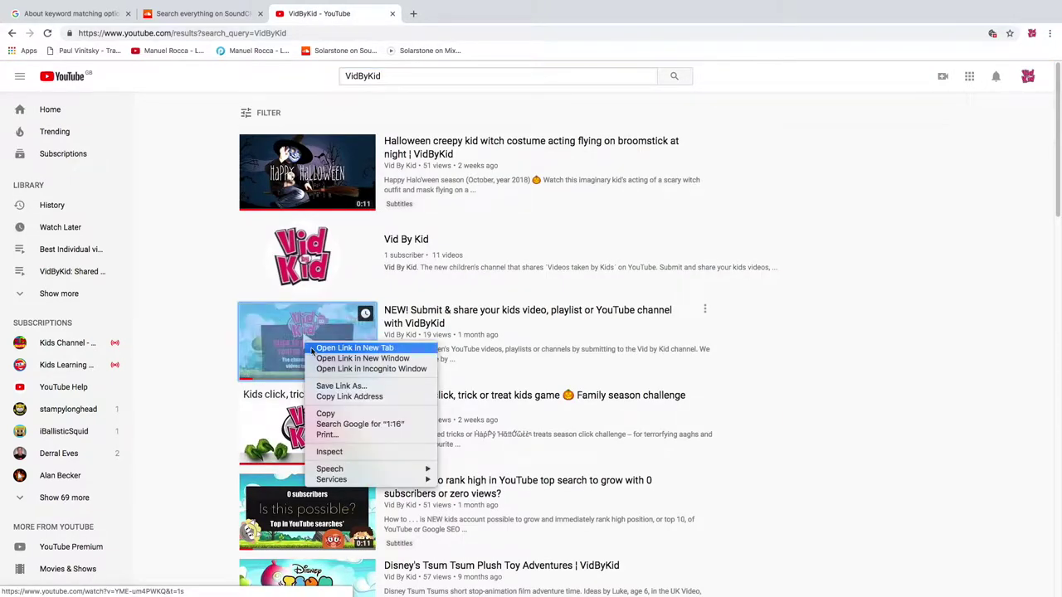
pyautogui.click(344, 397)
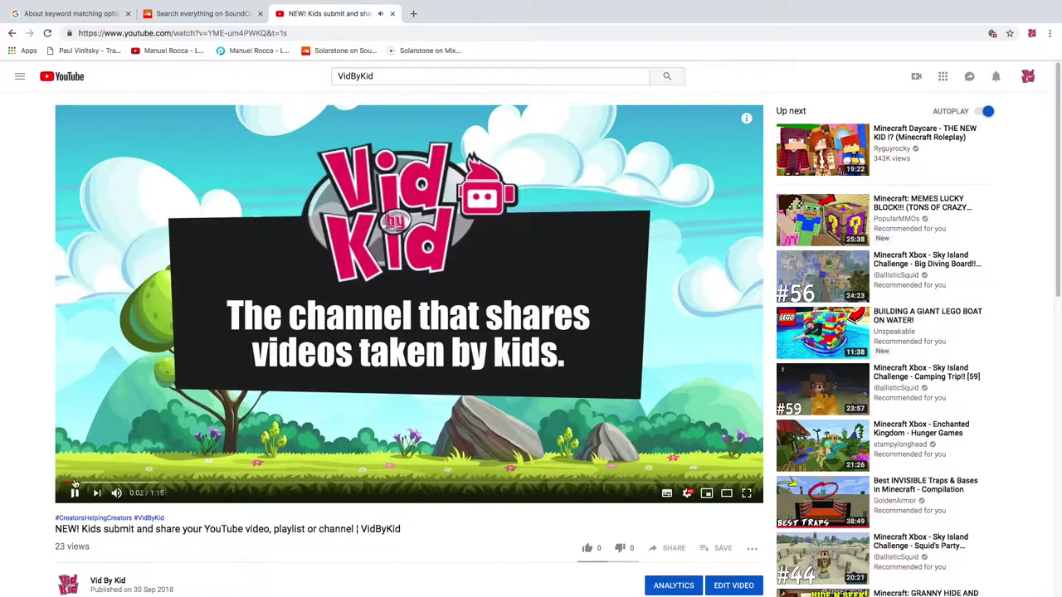
# - Copy the video's URL from the player and its youtu.be short share link, then close the Share dialog
pyautogui.rightClick(394, 411)
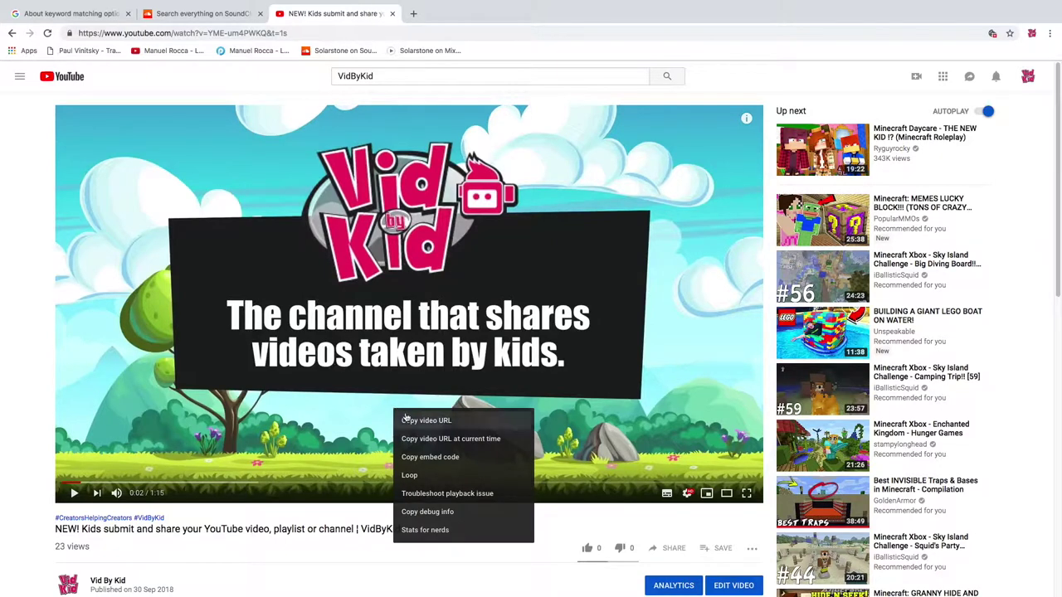
pyautogui.click(417, 421)
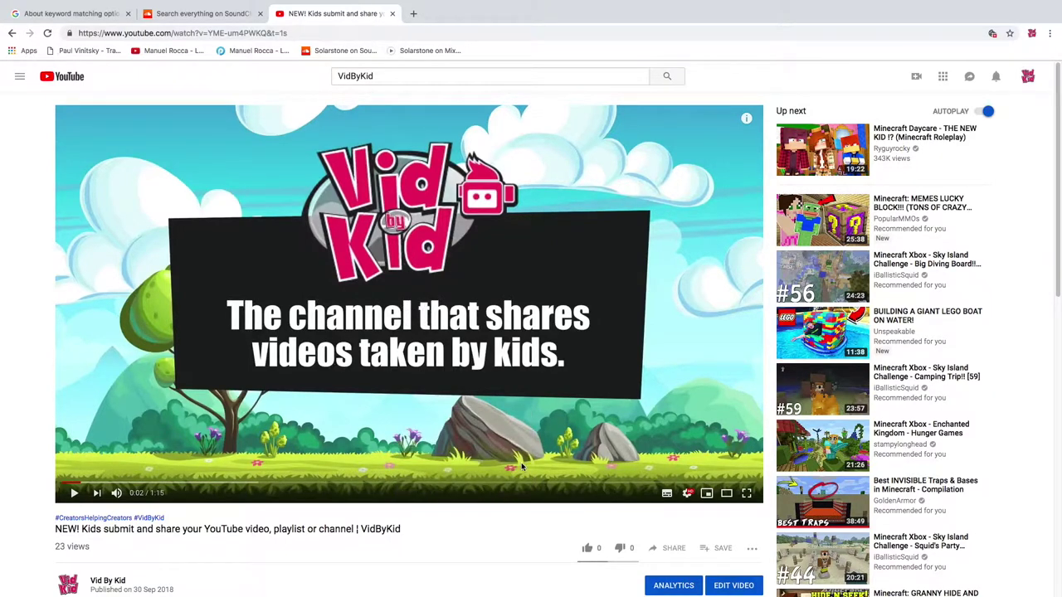
pyautogui.scroll(-3, 523, 464)
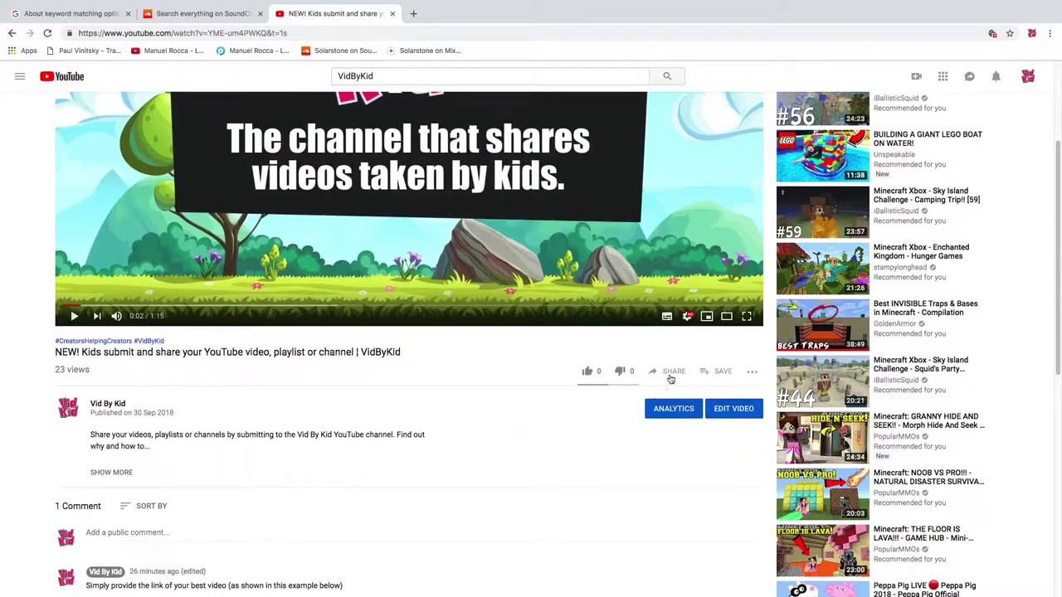
pyautogui.click(672, 374)
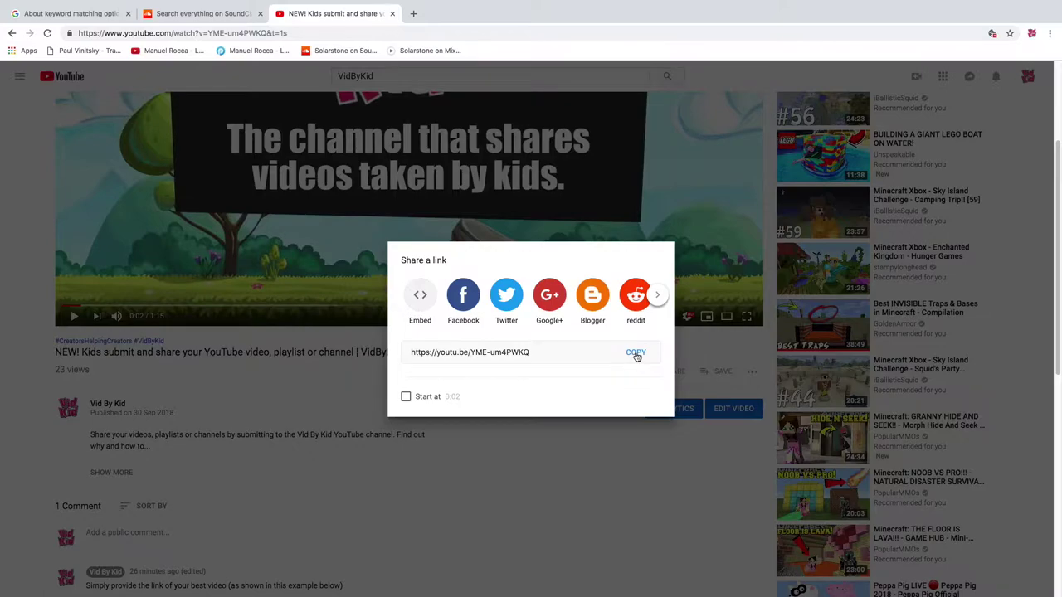
pyautogui.click(635, 353)
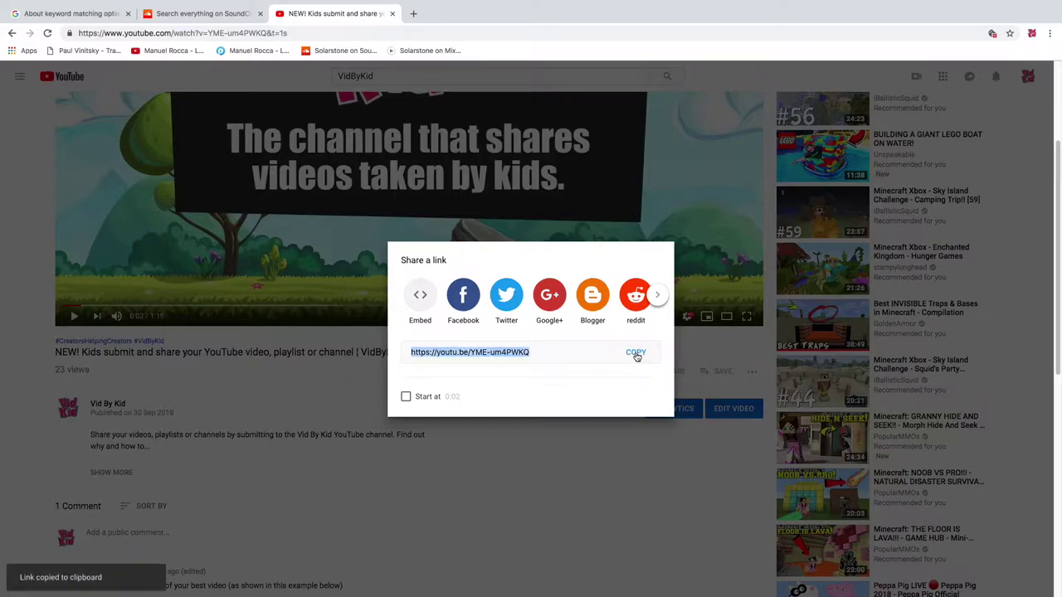
pyautogui.click(336, 423)
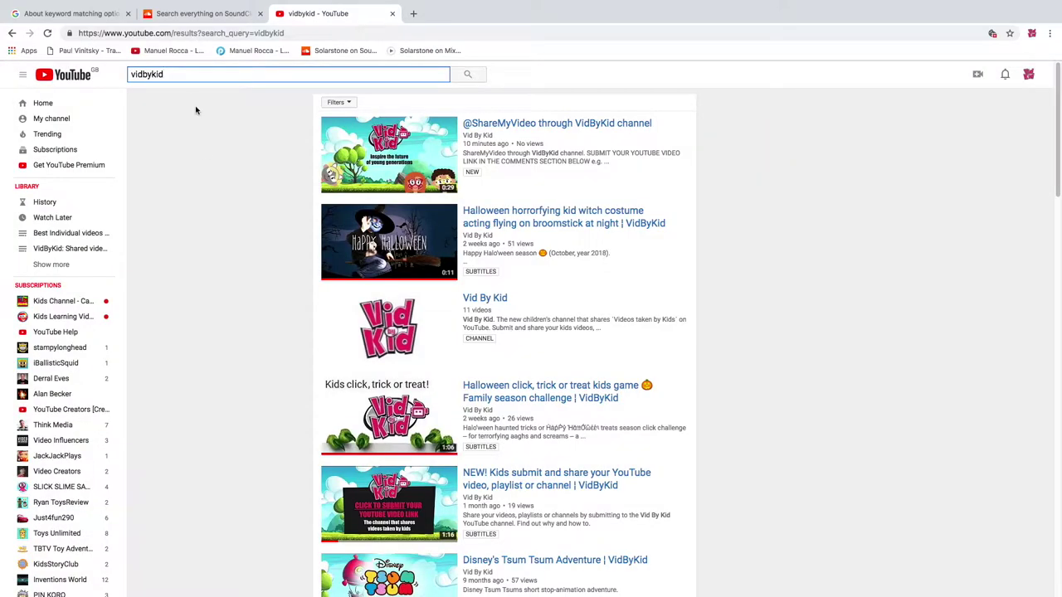
pyautogui.moveTo(169, 73); pyautogui.dragTo(124, 73)
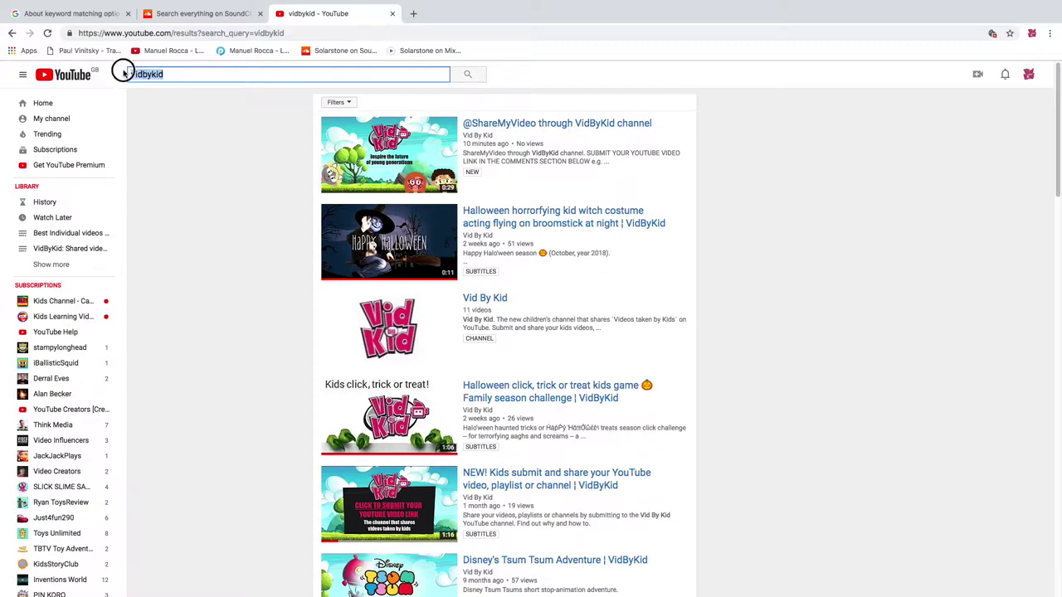
pyautogui.write('@Share')
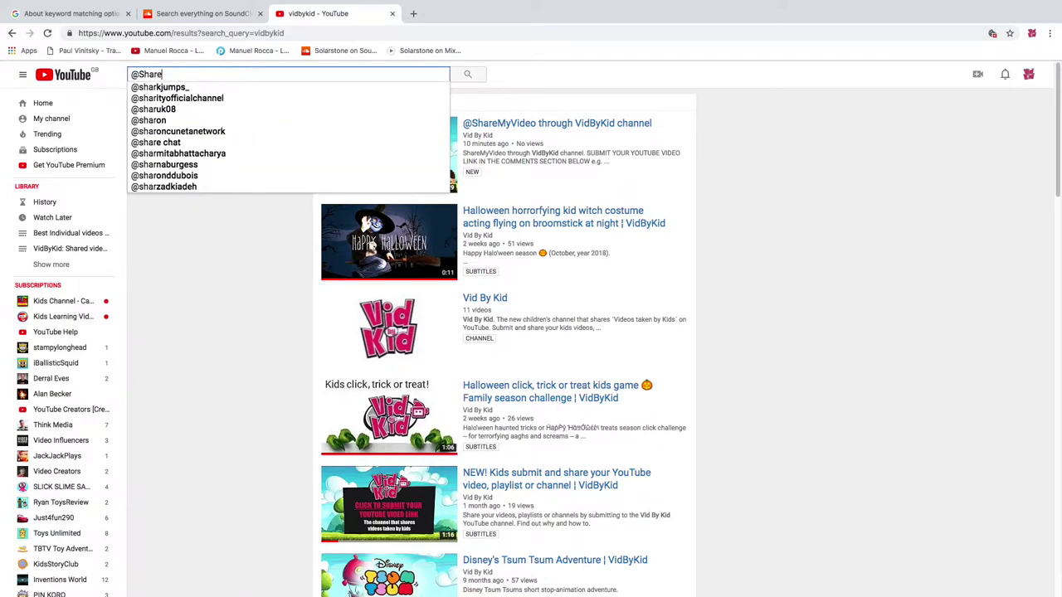
pyautogui.write('My')
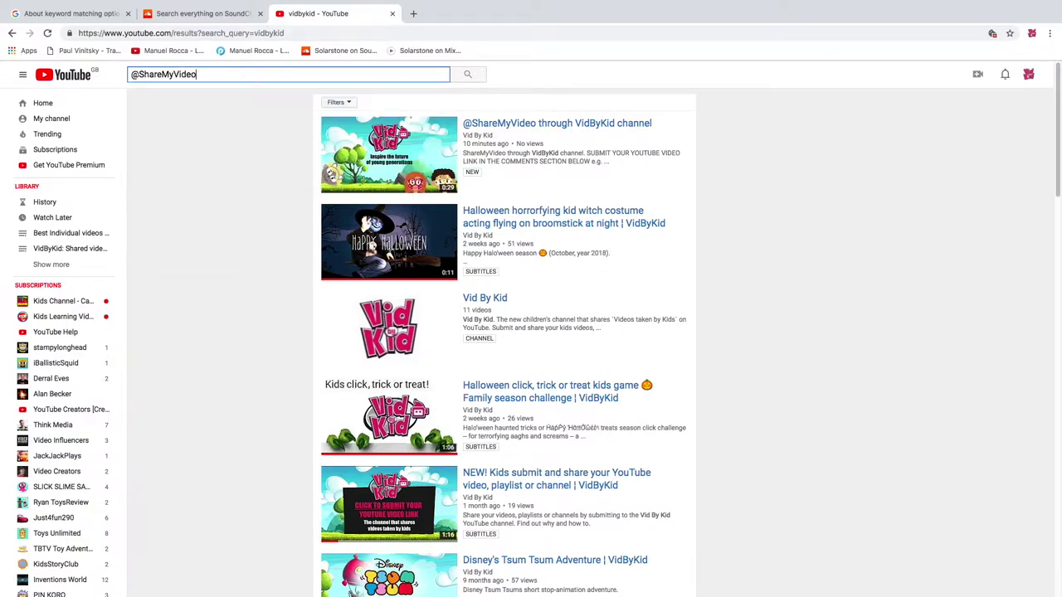
pyautogui.write('Video')
pyautogui.press('Return')
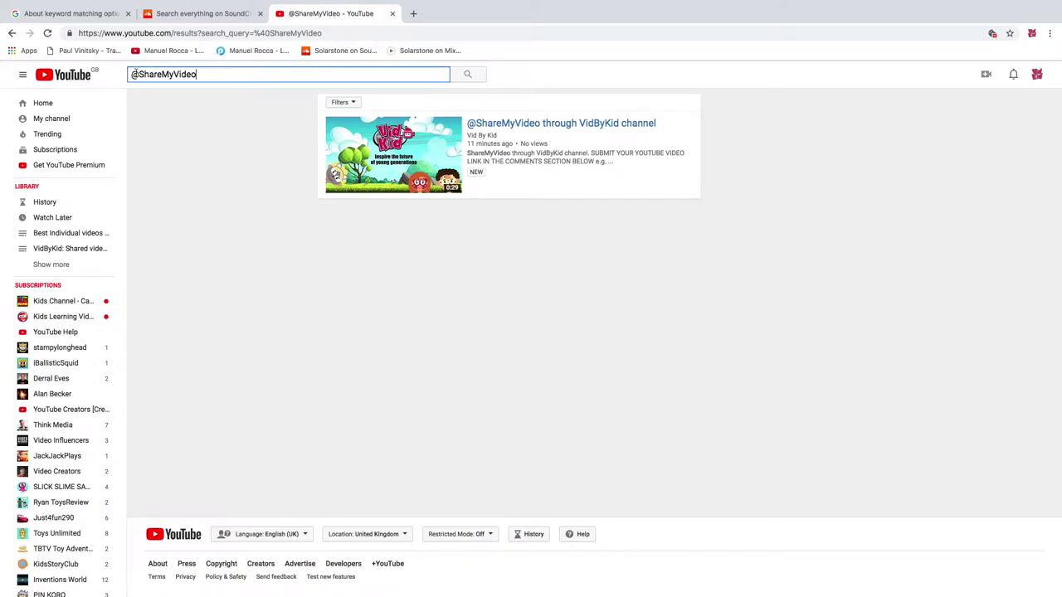
pyautogui.click(401, 151)
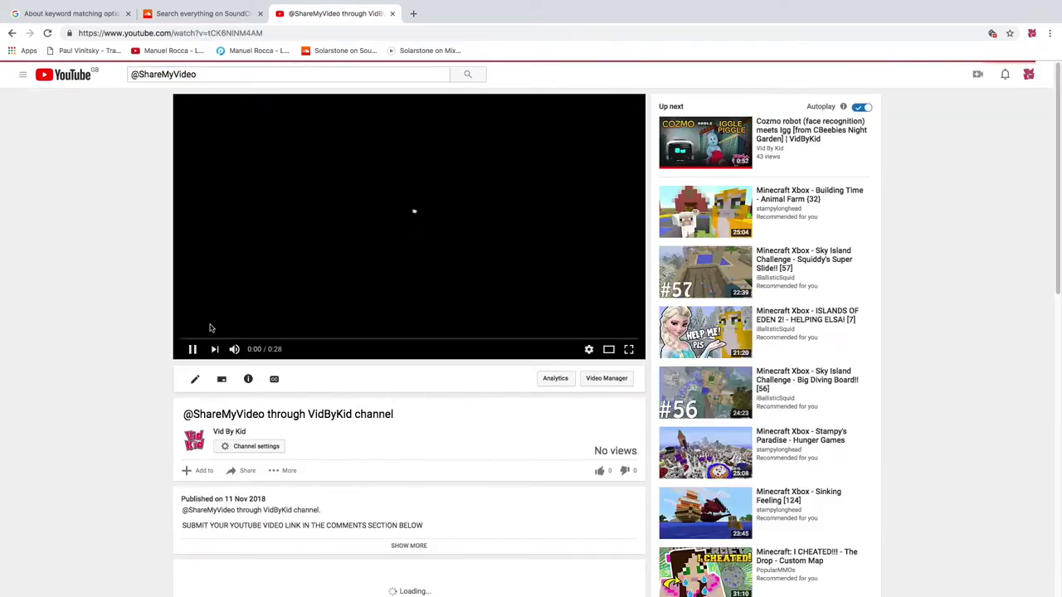
pyautogui.click(191, 349)
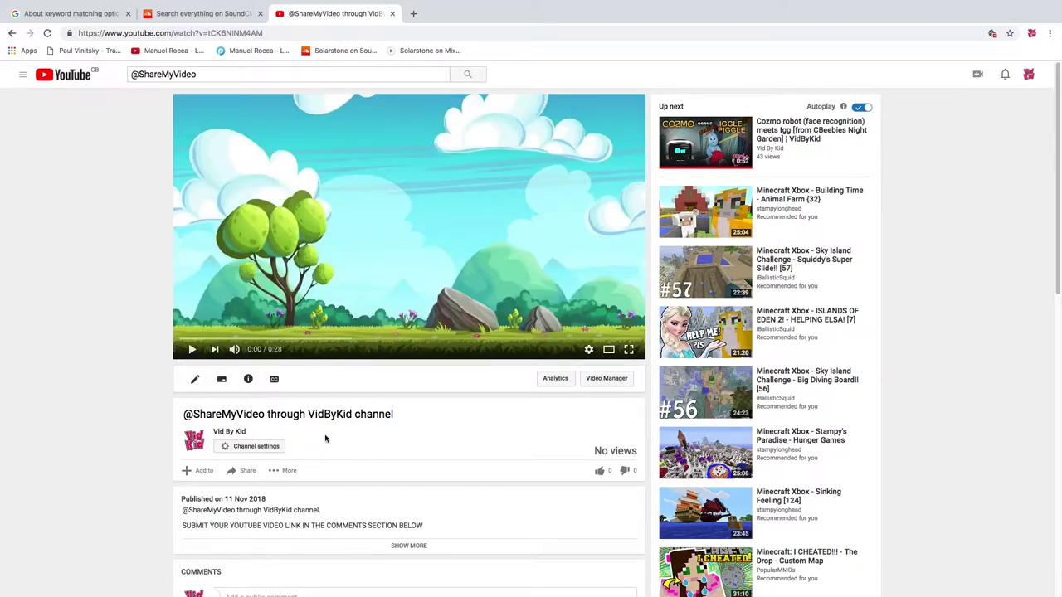
pyautogui.scroll(-5, 325, 439)
pyautogui.click(277, 381)
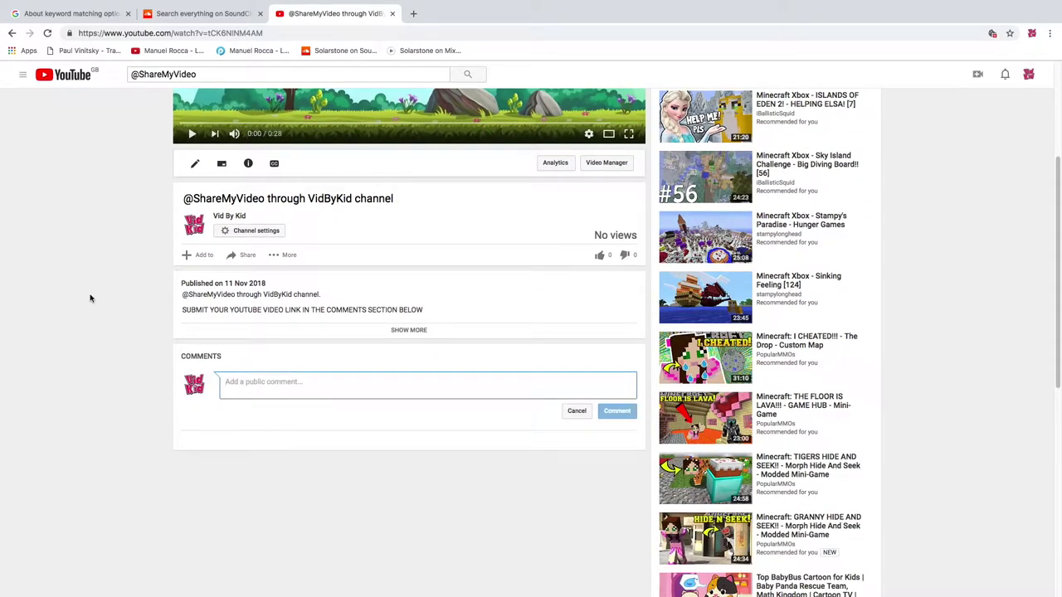
pyautogui.write('Hello VidByKid,')
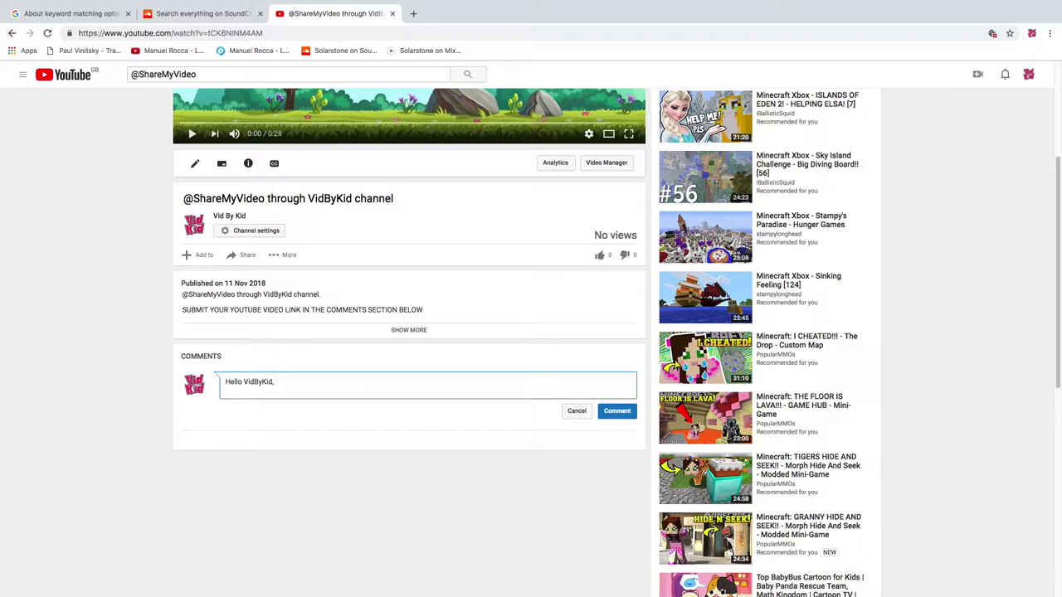
pyautogui.write('can')
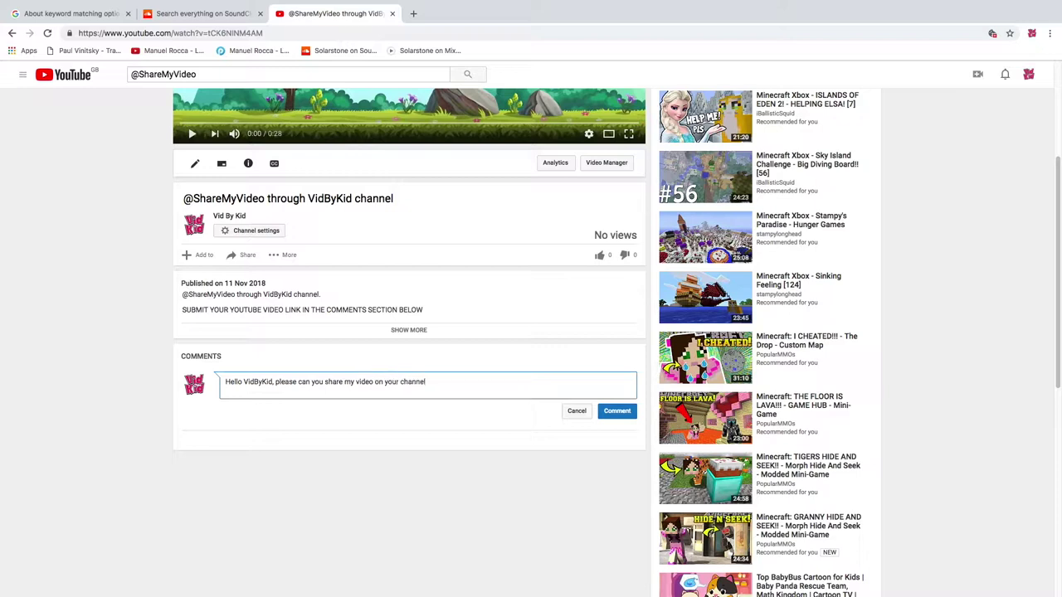
pyautogui.press('Return')
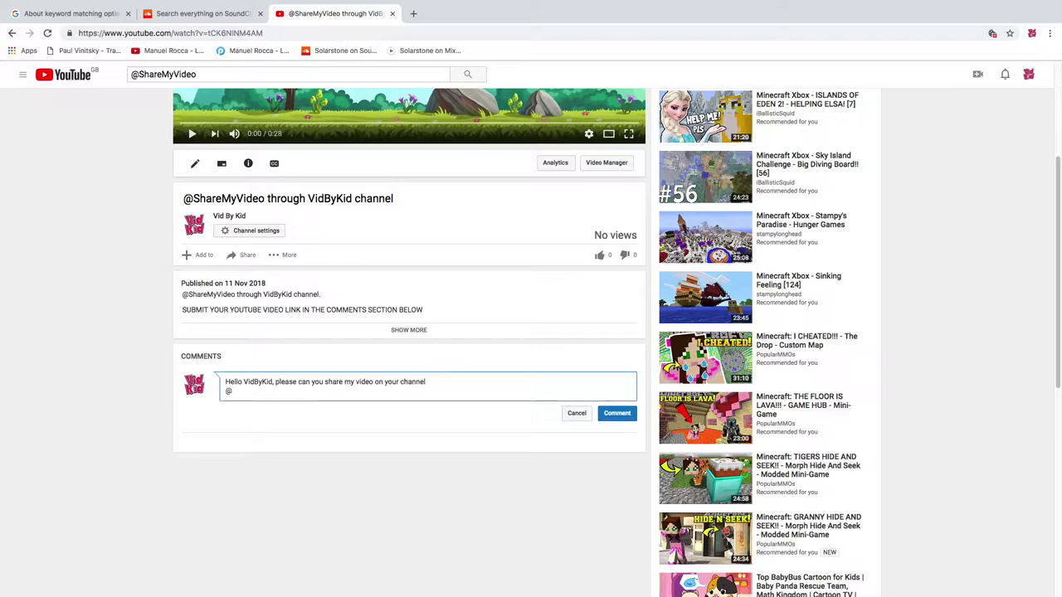
pyautogui.write('@ShareMyVideo')
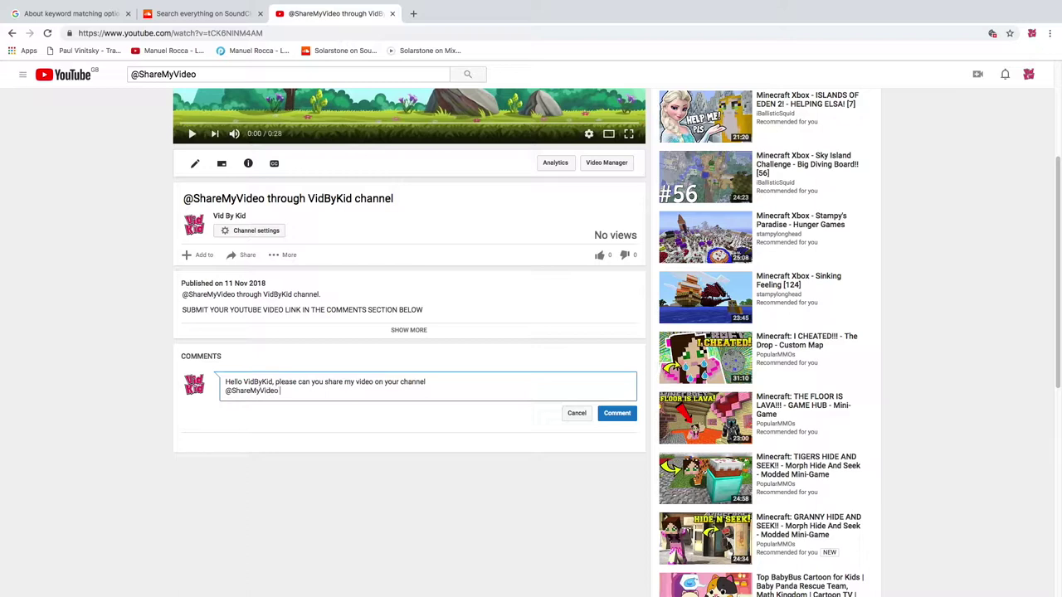
pyautogui.rightClick(285, 395)
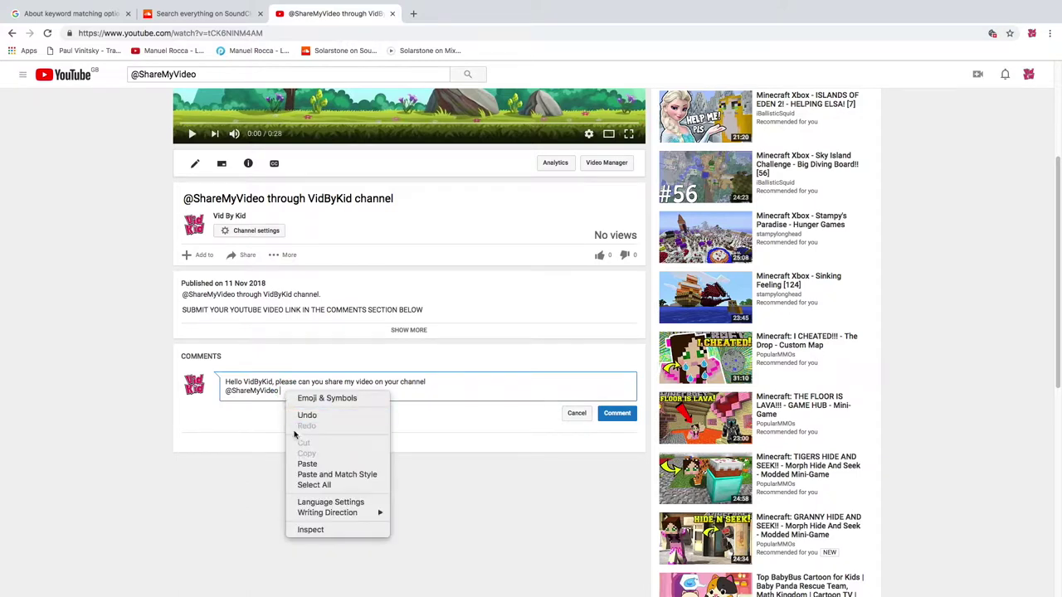
pyautogui.click(307, 470)
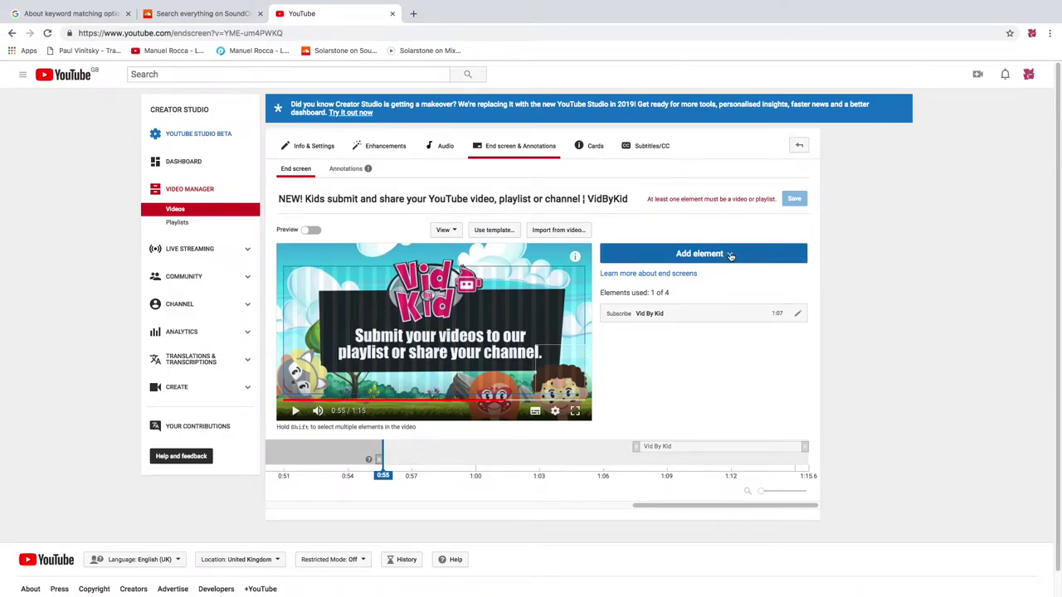
# - Add a Video end-screen element from the pasted kids-channel video URL and move it to the lower-left
pyautogui.click(730, 256)
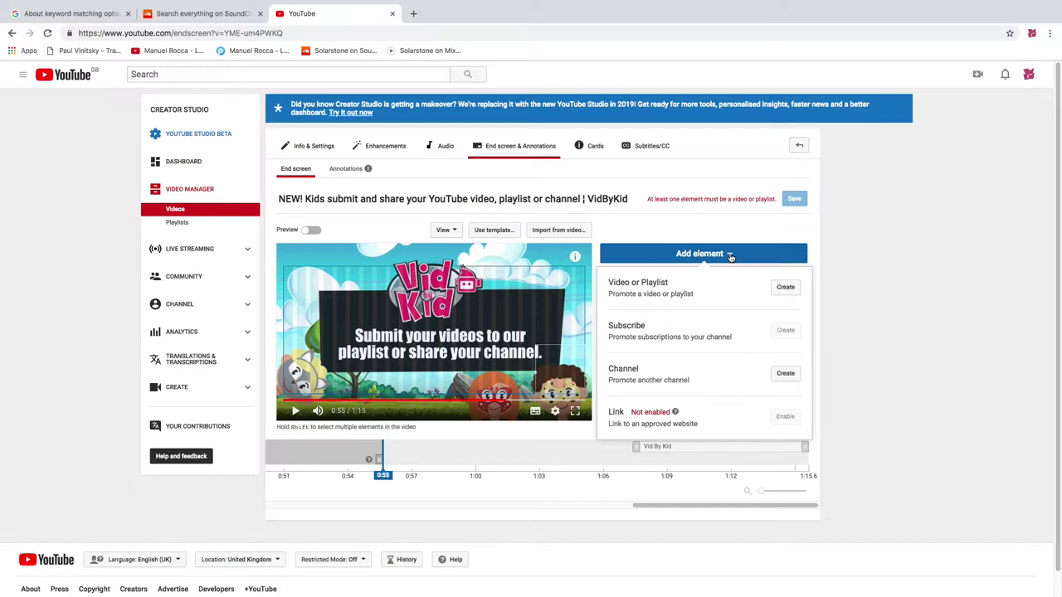
pyautogui.click(785, 289)
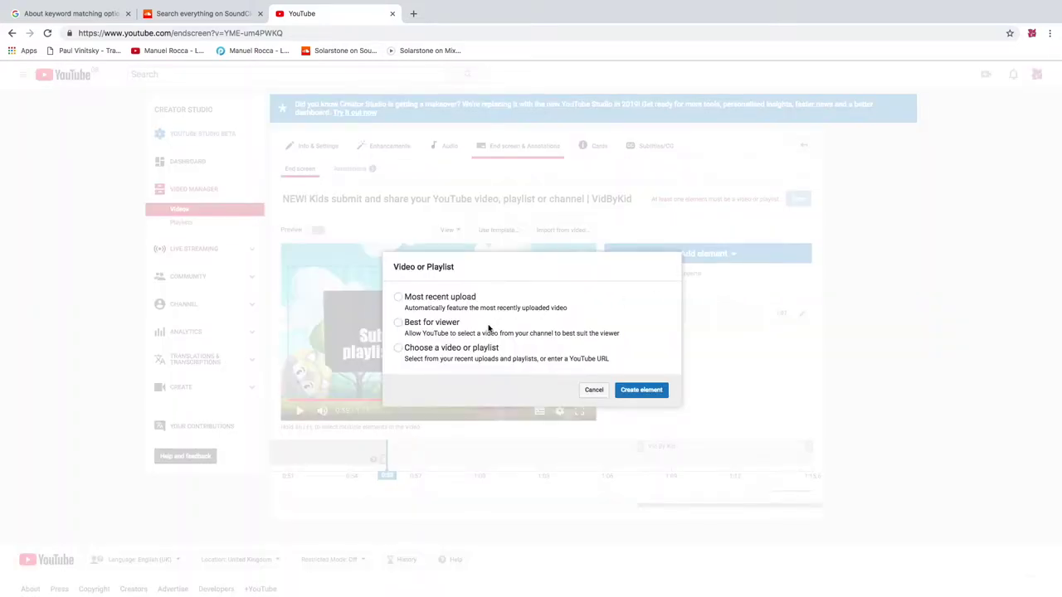
pyautogui.click(399, 349)
pyautogui.click(437, 435)
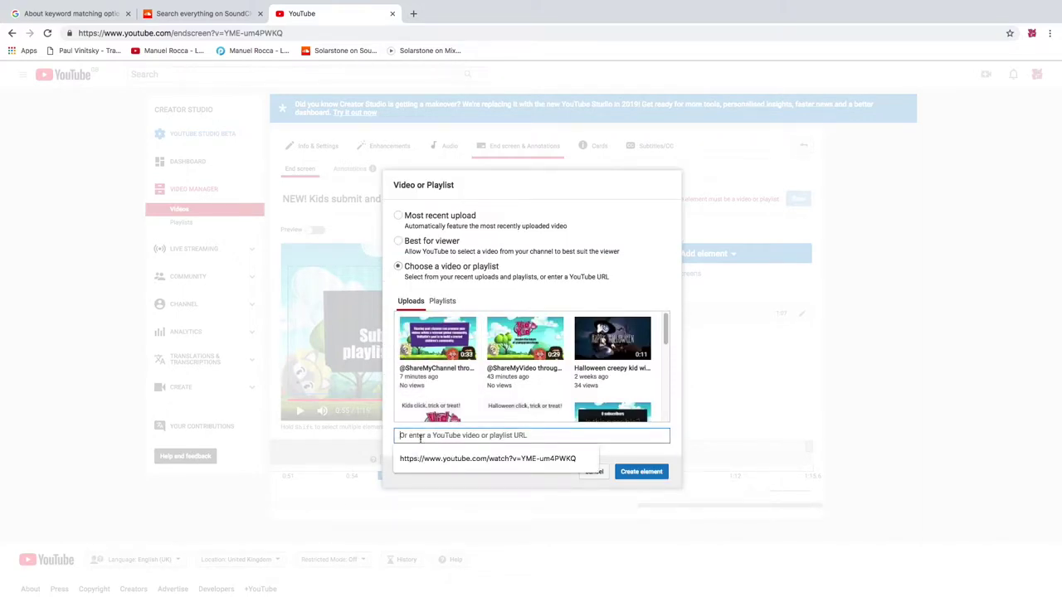
pyautogui.rightClick(421, 438)
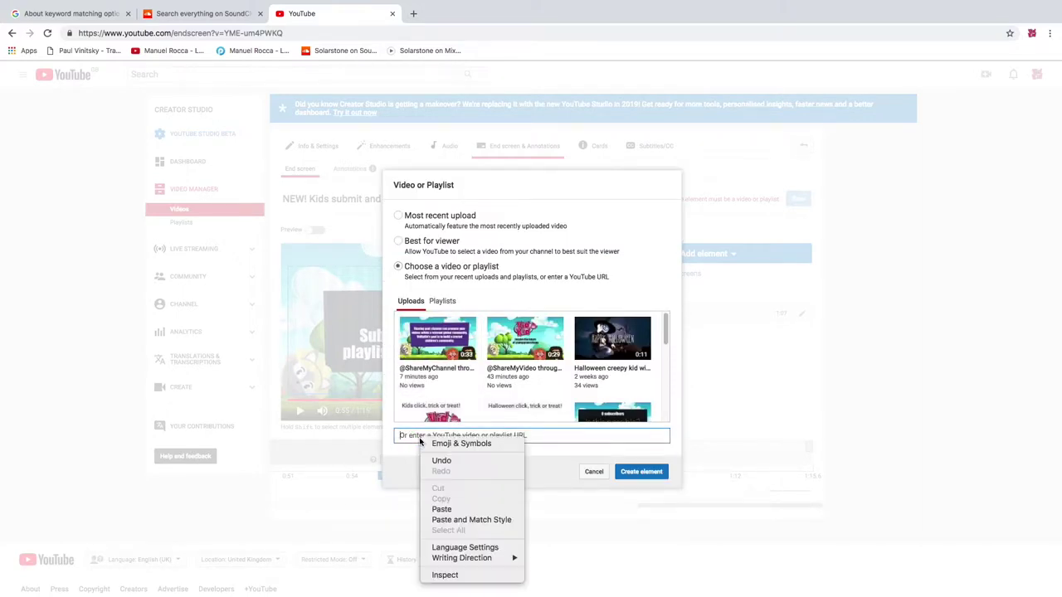
pyautogui.click(442, 509)
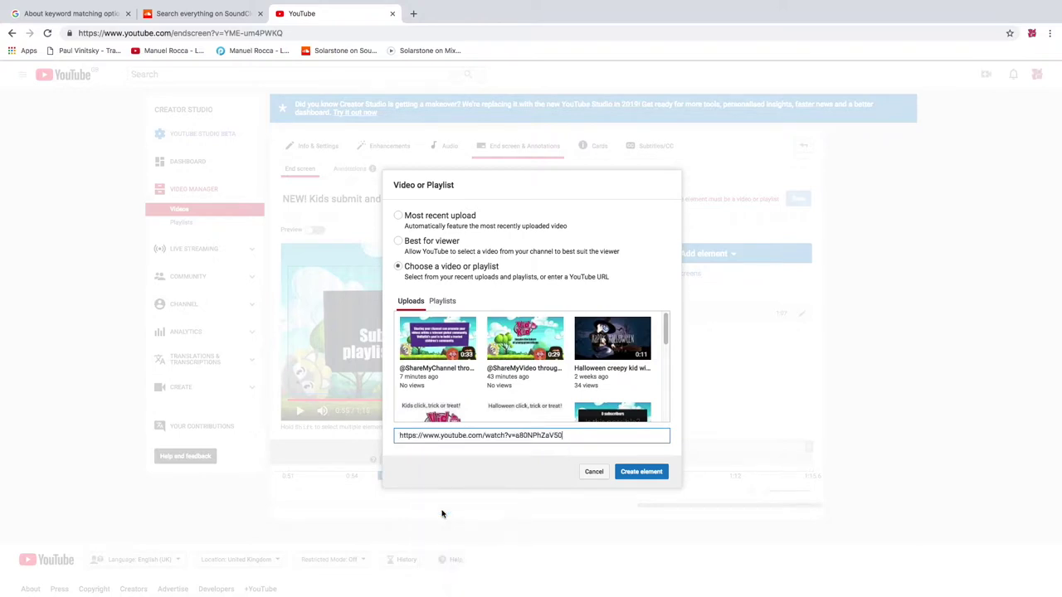
pyautogui.click(641, 472)
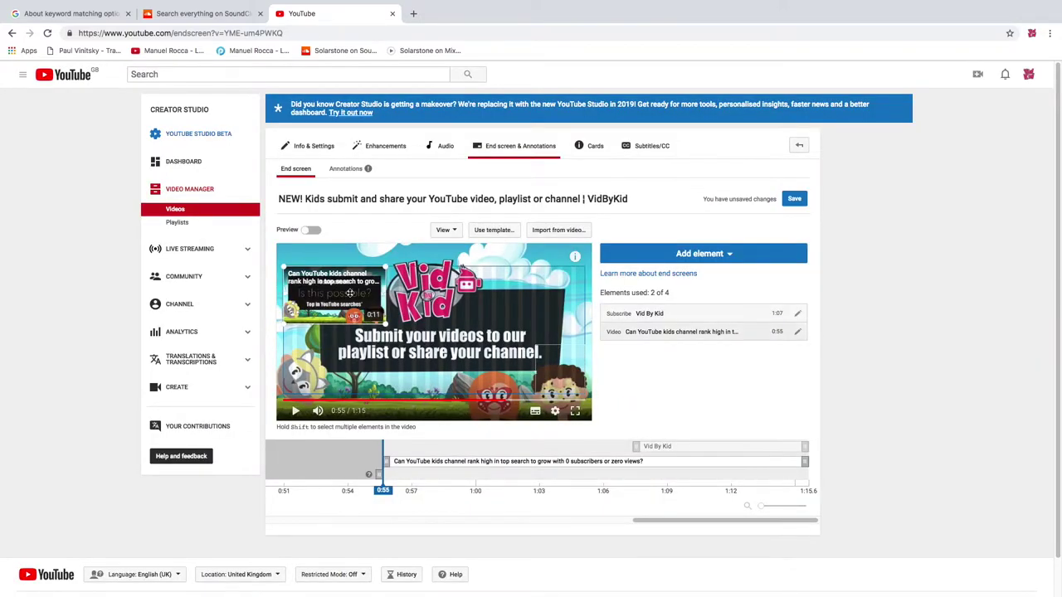
pyautogui.moveTo(350, 293); pyautogui.dragTo(333, 376)
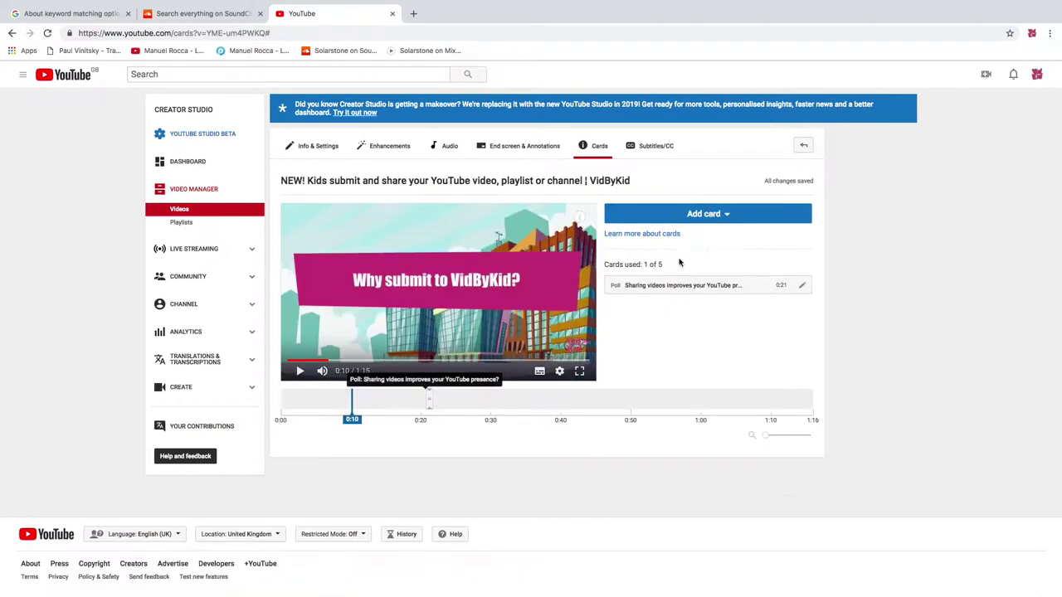
# - Create a video card with custom message 'Your Video Name' and teaser text 'Shared video by...'
pyautogui.click(728, 215)
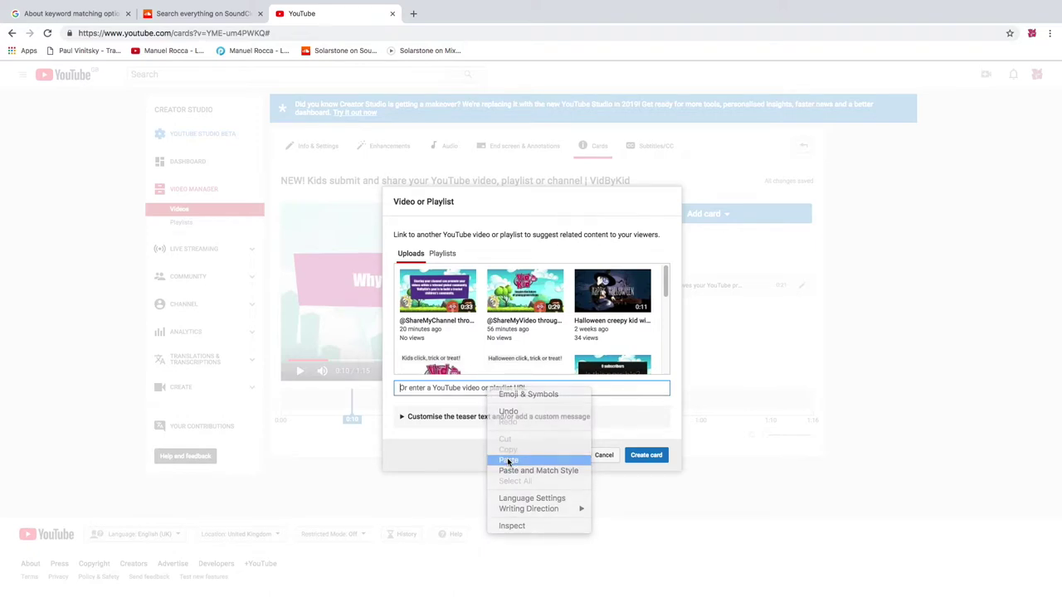
pyautogui.click(624, 412)
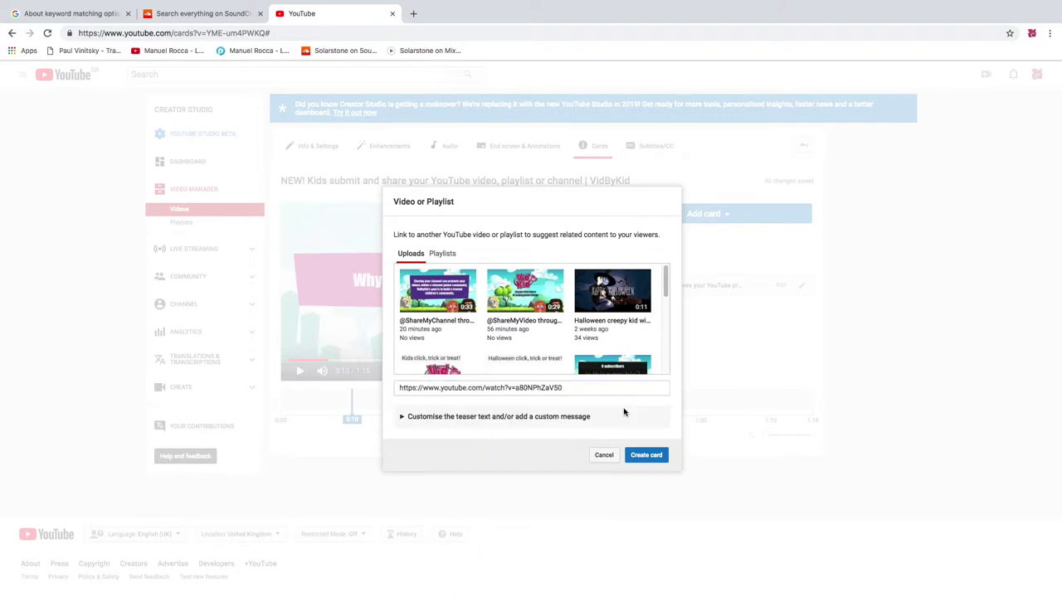
pyautogui.click(399, 417)
pyautogui.click(405, 414)
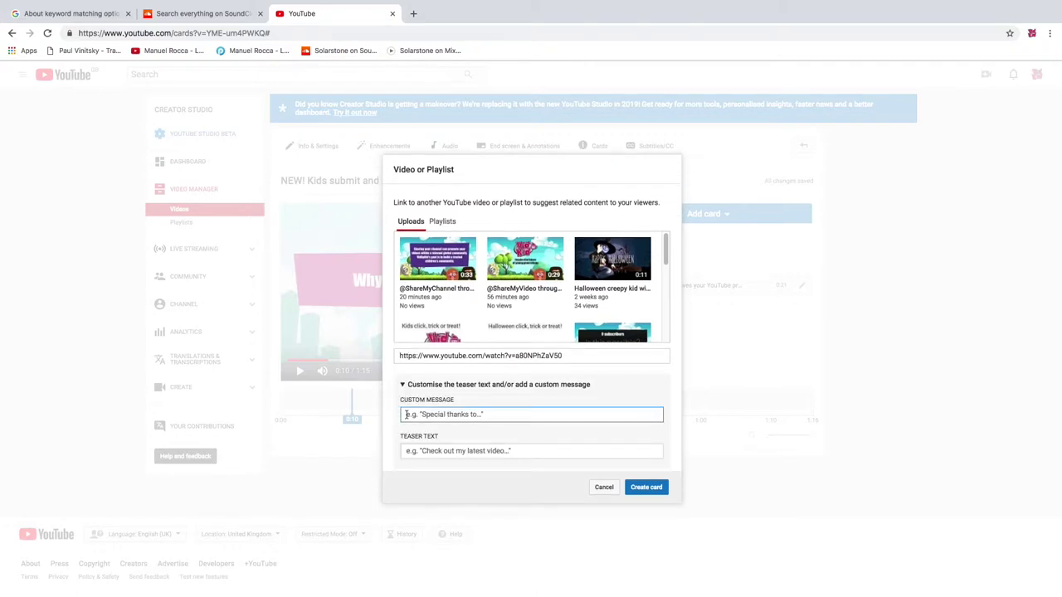
pyautogui.write('Your Video Name')
pyautogui.click(409, 451)
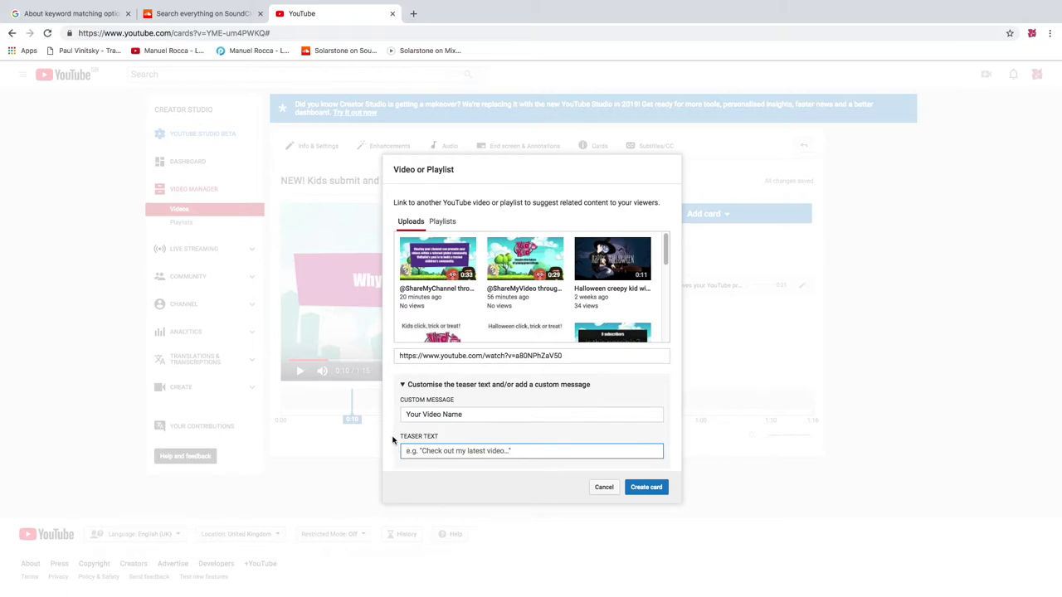
pyautogui.write('S')
pyautogui.write('hared video by...')
pyautogui.click(648, 488)
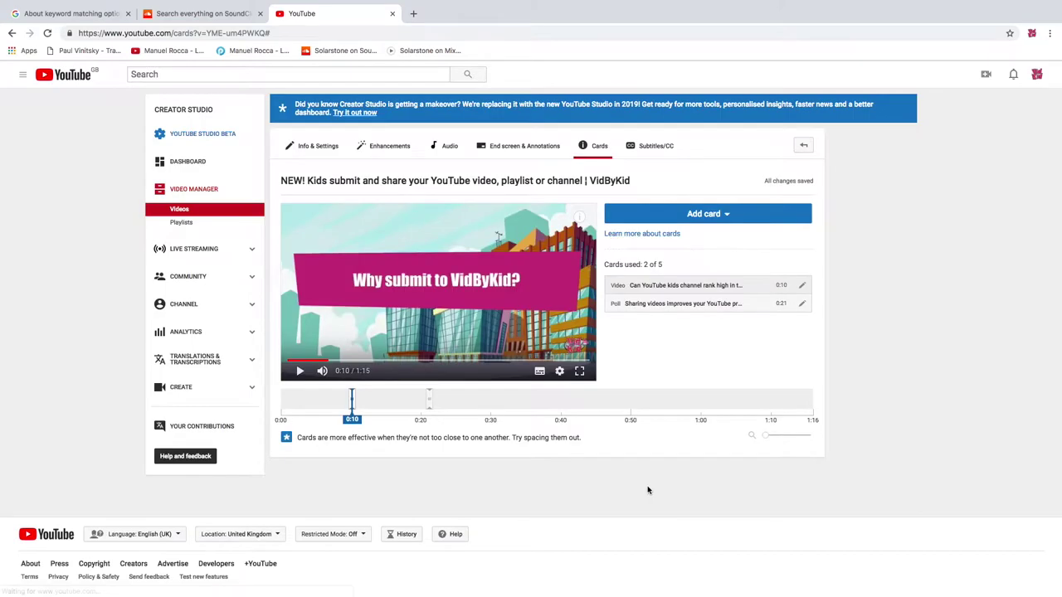